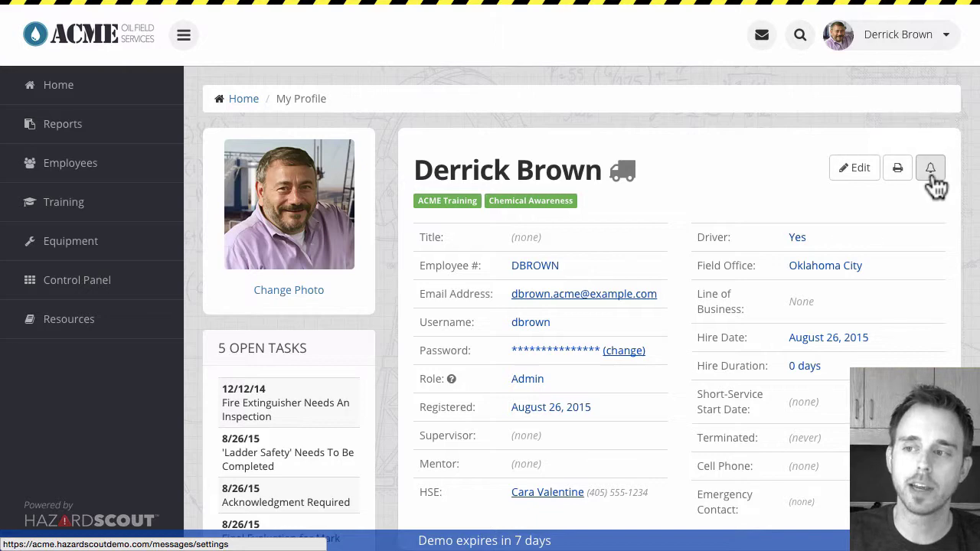
View the notification settings reached from the profile page, and return to the home page.
{"action": "left_click", "coordinate": [931, 176]}
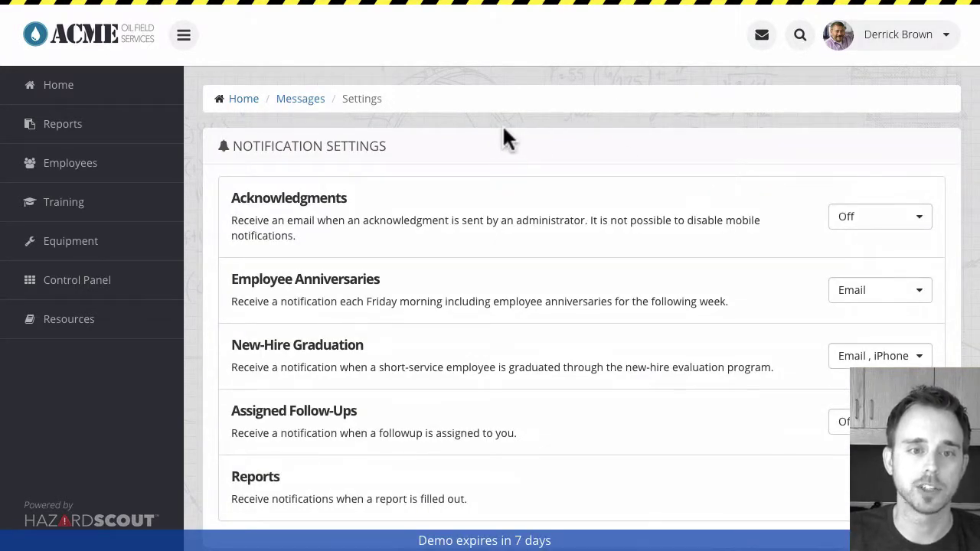
{"action": "left_click", "coordinate": [239, 99]}
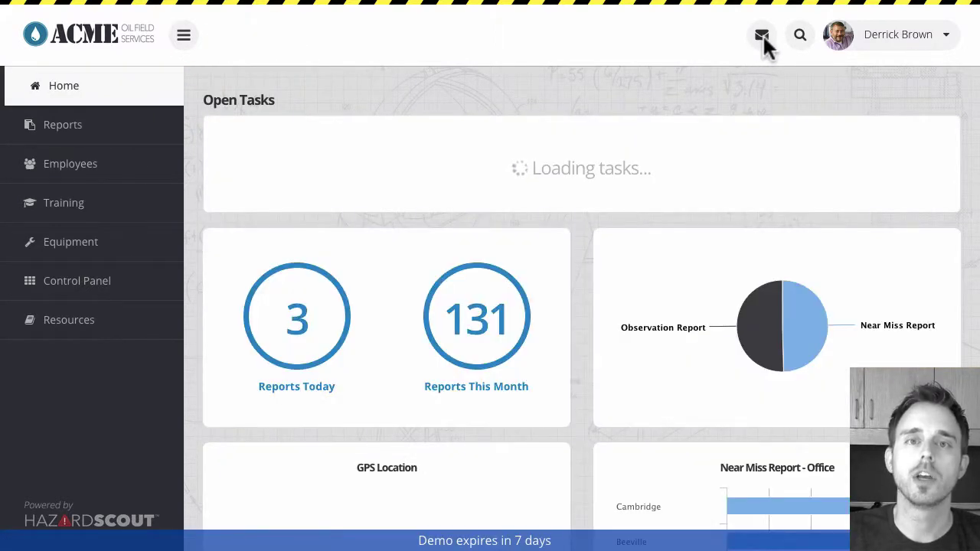
Open the Acknowledgment message about box knives from the messages list, and return to the list.
{"action": "left_click", "coordinate": [763, 38]}
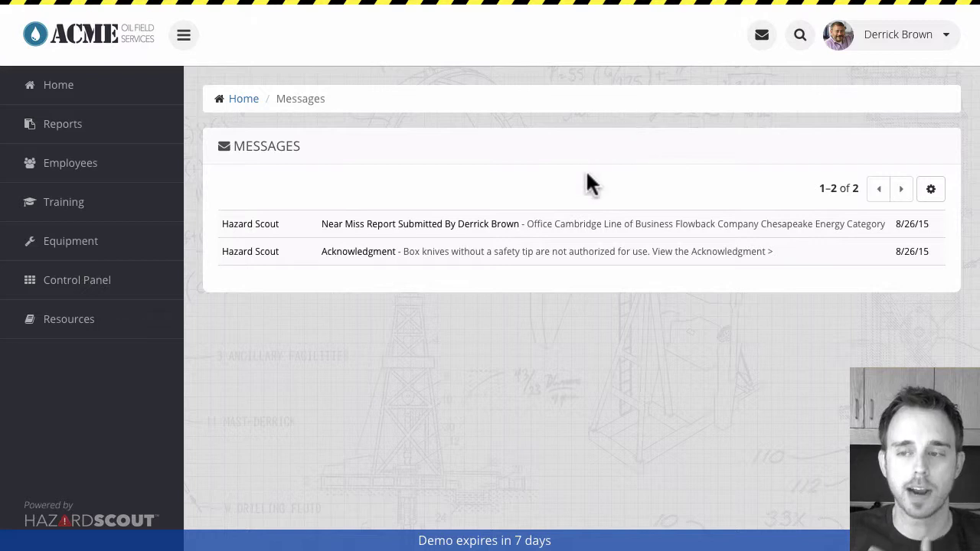
{"action": "left_click", "coordinate": [527, 255]}
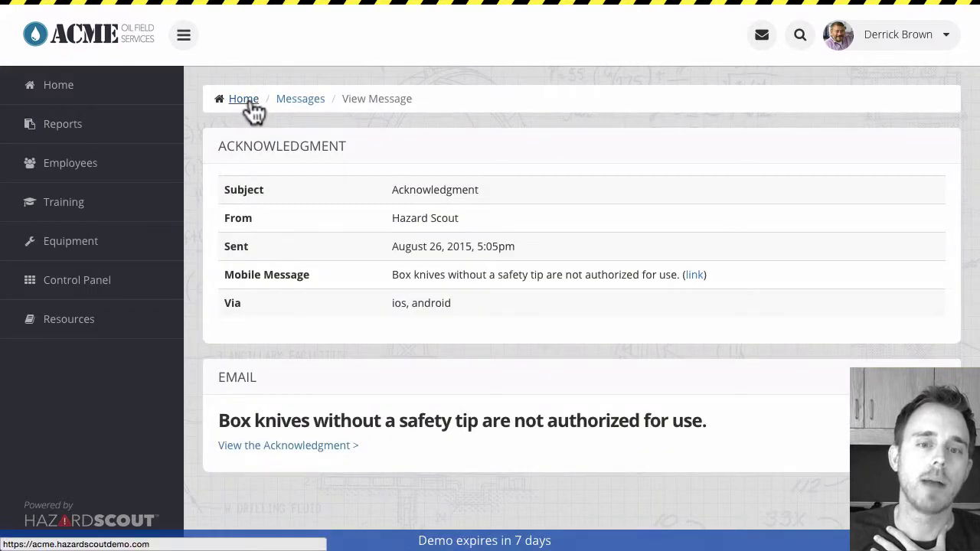
{"action": "left_click", "coordinate": [297, 99]}
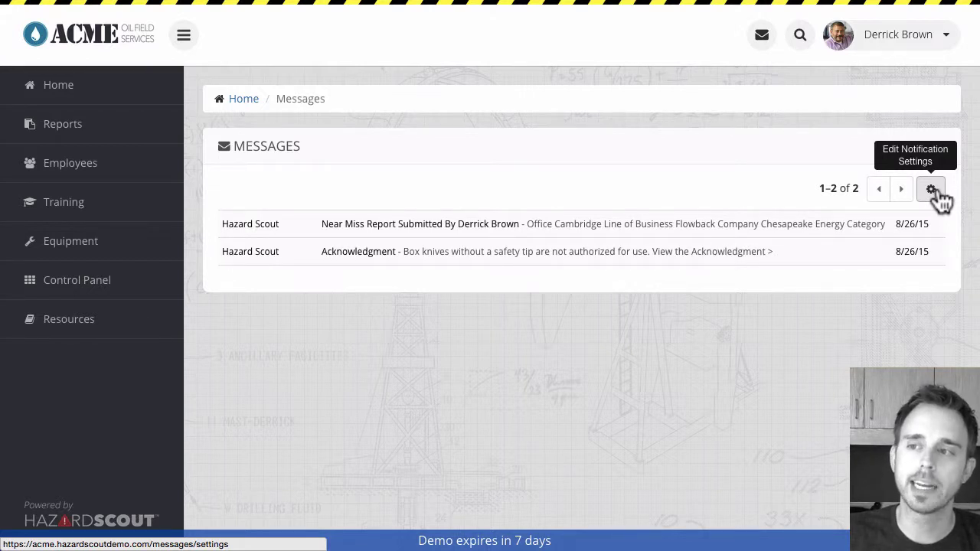
Open your own profile and send a test alert to the iPhone registered under iPhone Alerts.
{"action": "left_click", "coordinate": [901, 52]}
{"action": "left_click", "coordinate": [892, 67]}
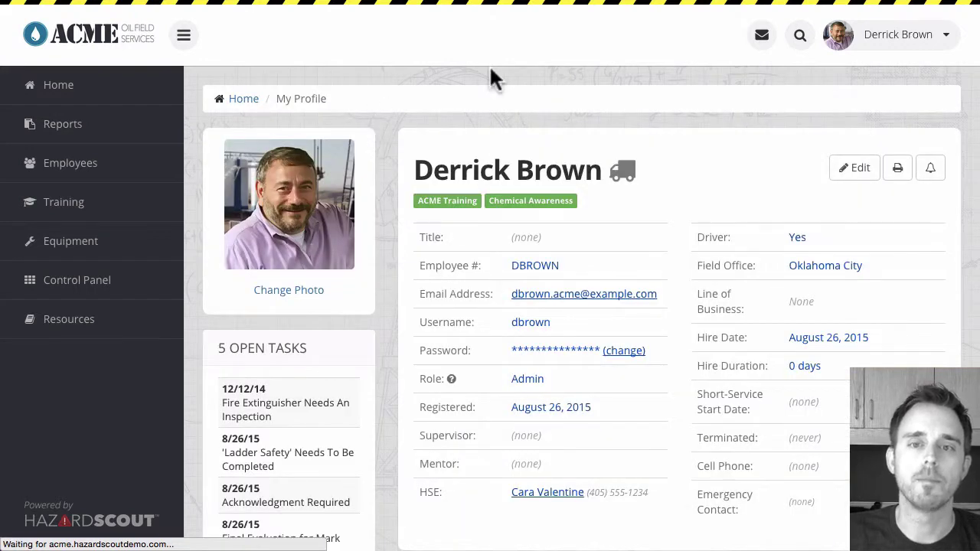
{"action": "left_click", "coordinate": [490, 67]}
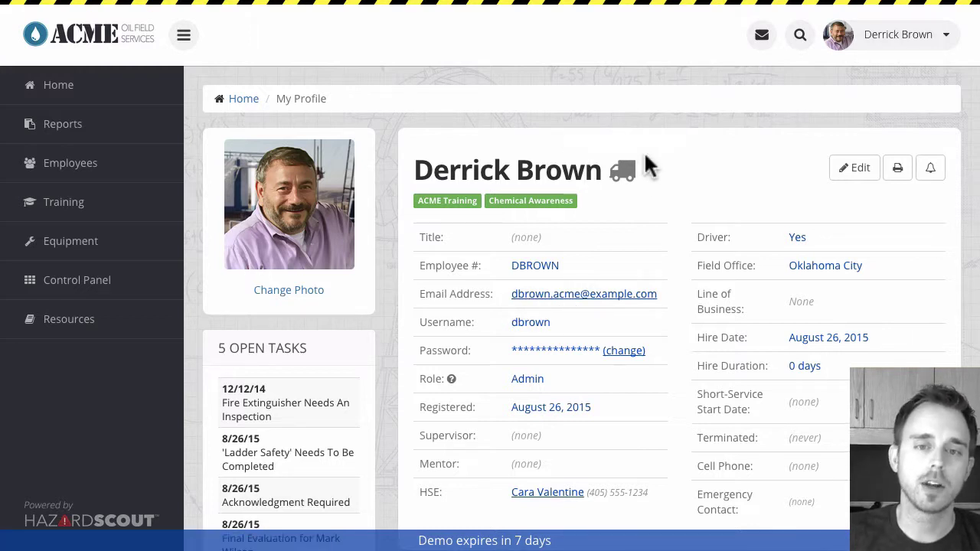
{"action": "scroll", "coordinate": [376, 306], "scroll_direction": "down", "scroll_amount": 1}
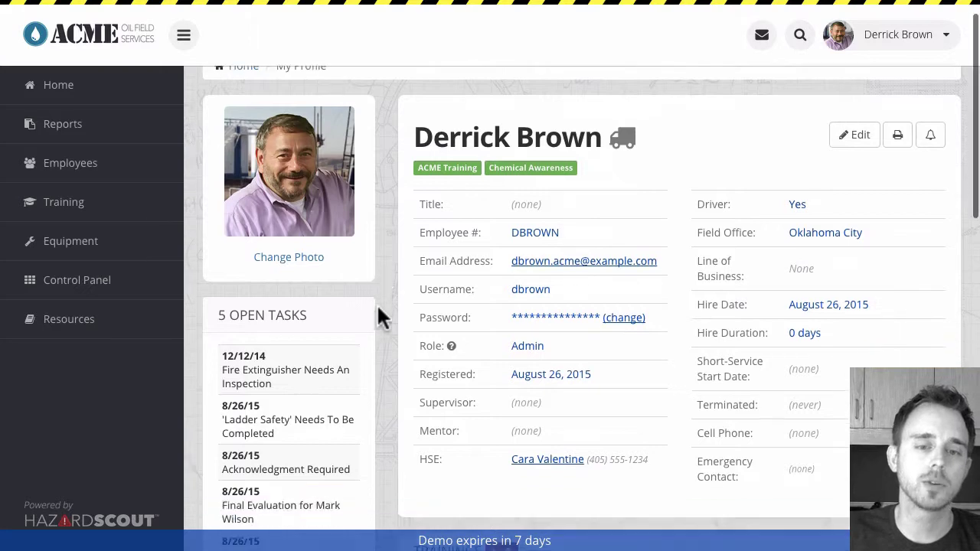
{"action": "scroll", "coordinate": [379, 314], "scroll_direction": "down", "scroll_amount": 6}
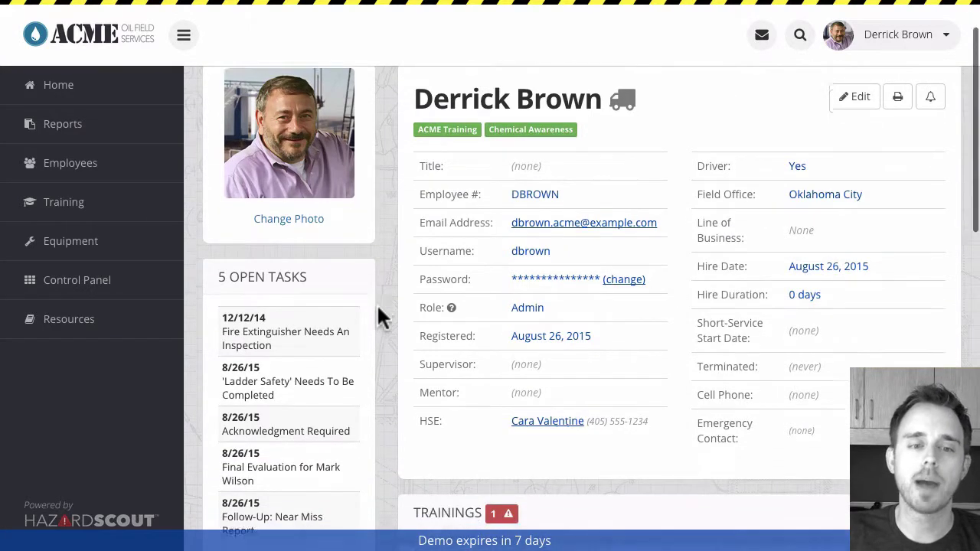
{"action": "scroll", "coordinate": [378, 309], "scroll_direction": "down", "scroll_amount": 5}
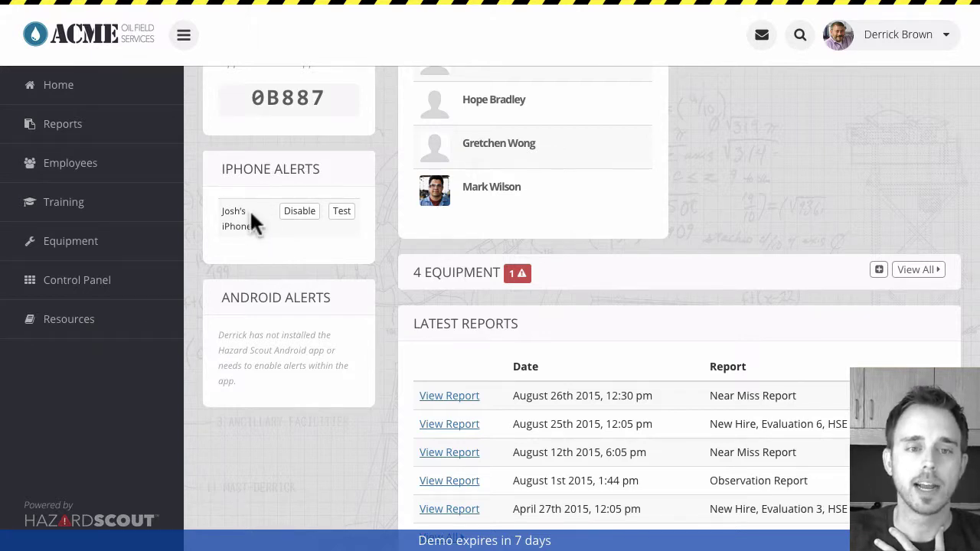
{"action": "scroll", "coordinate": [260, 219], "scroll_direction": "up", "scroll_amount": 1}
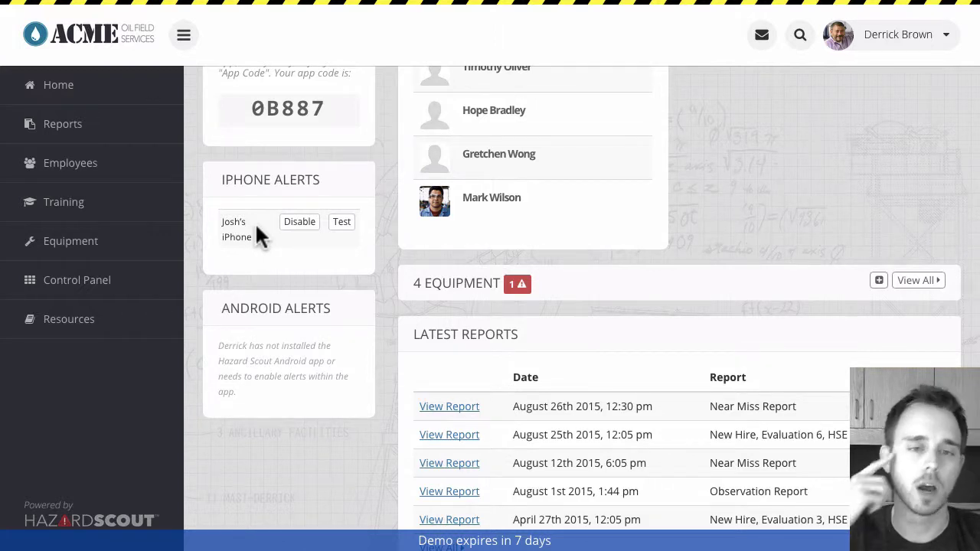
{"action": "left_click", "coordinate": [342, 225]}
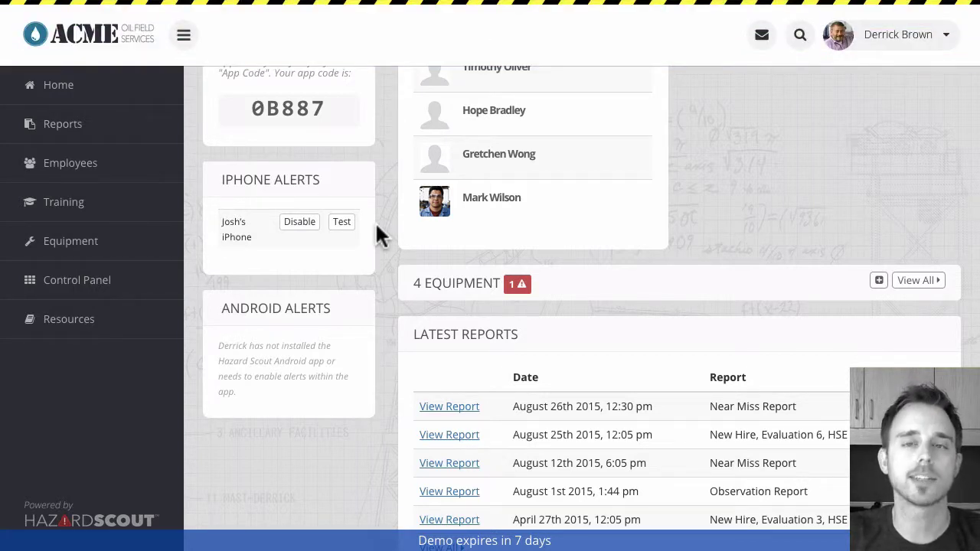
Open the notification settings from the header of your own profile.
{"action": "scroll", "coordinate": [376, 226], "scroll_direction": "up", "scroll_amount": 1}
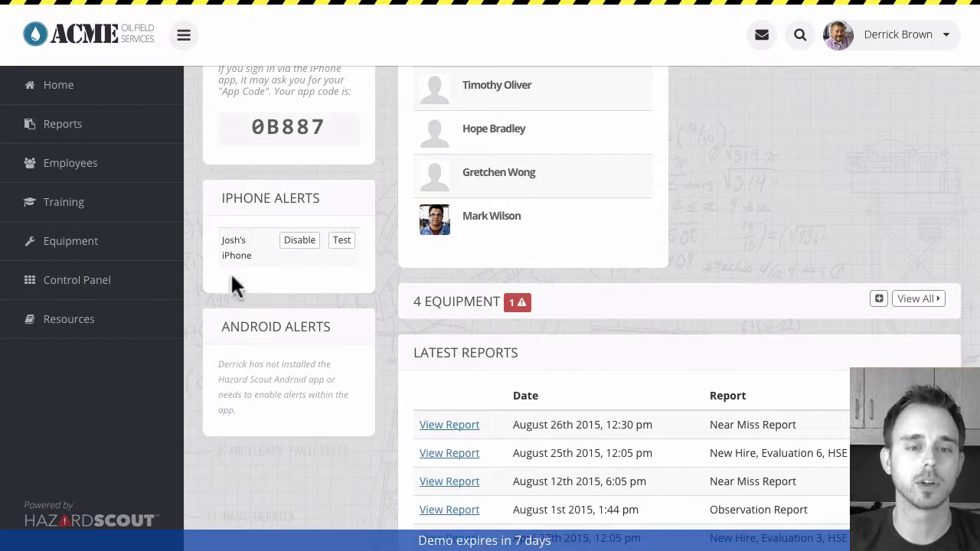
{"action": "scroll", "coordinate": [271, 239], "scroll_direction": "up", "scroll_amount": 2}
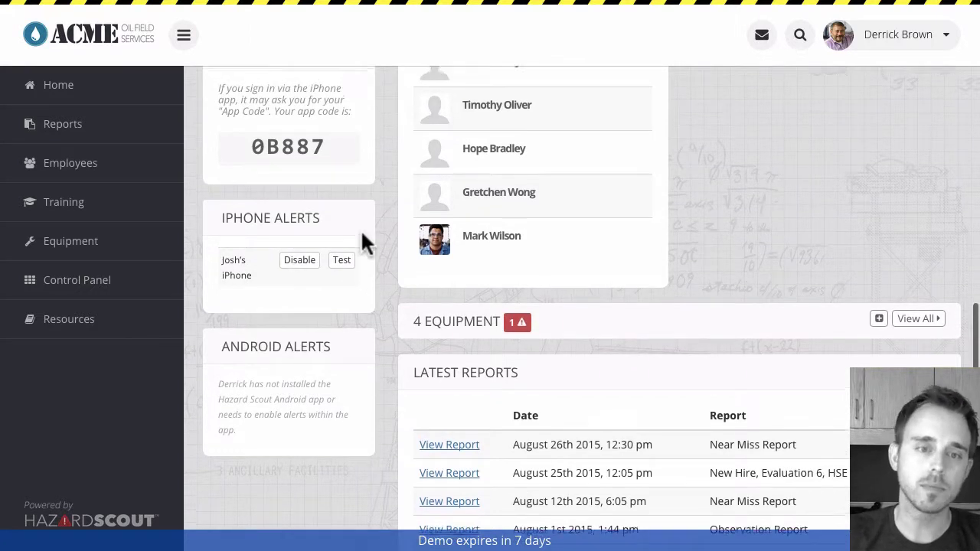
{"action": "scroll", "coordinate": [363, 244], "scroll_direction": "down", "scroll_amount": 2}
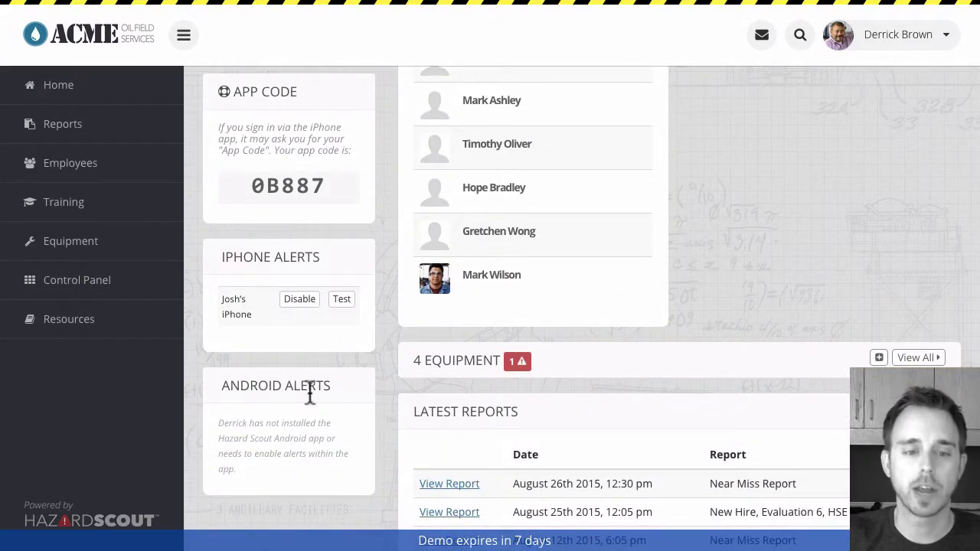
{"action": "scroll", "coordinate": [390, 260], "scroll_direction": "up", "scroll_amount": 10}
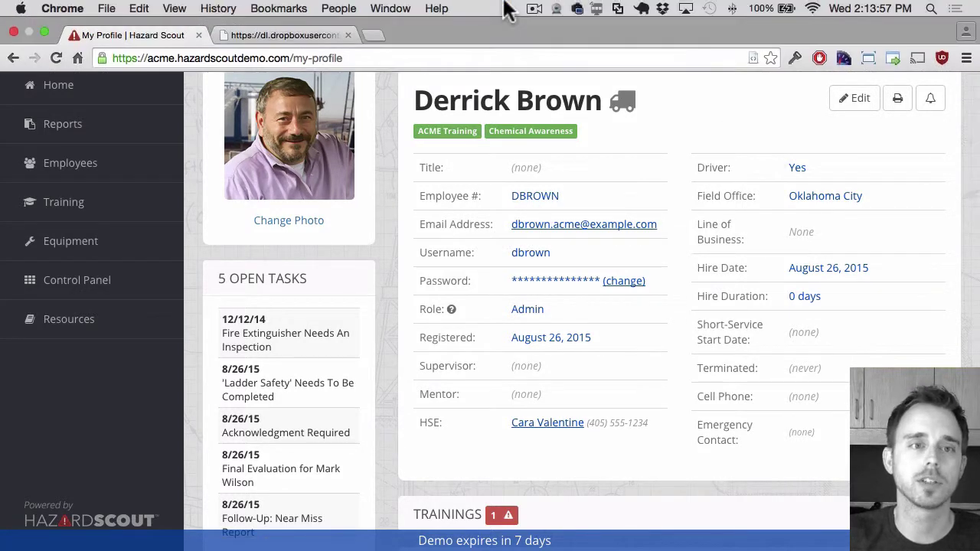
{"action": "left_click", "coordinate": [934, 107]}
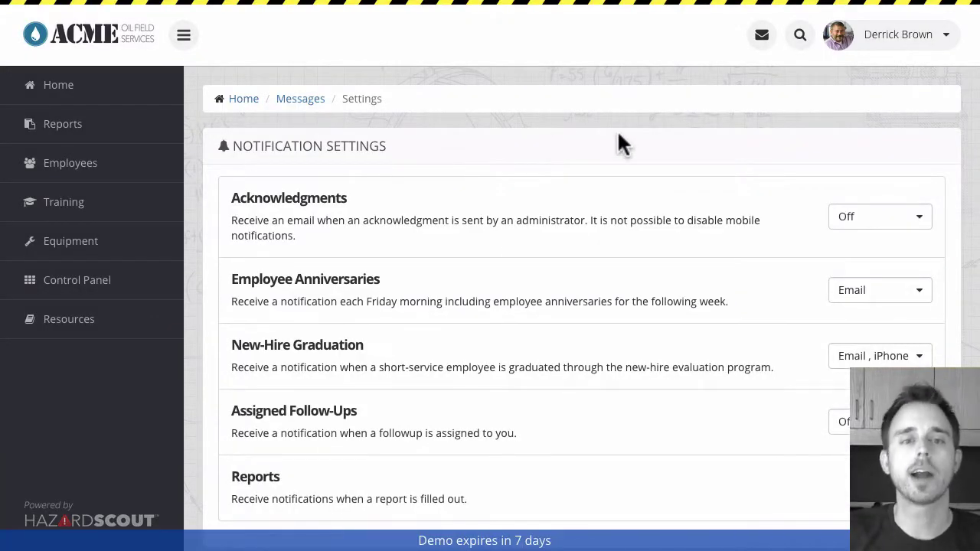
{"action": "scroll", "coordinate": [617, 135], "scroll_direction": "down", "scroll_amount": 1}
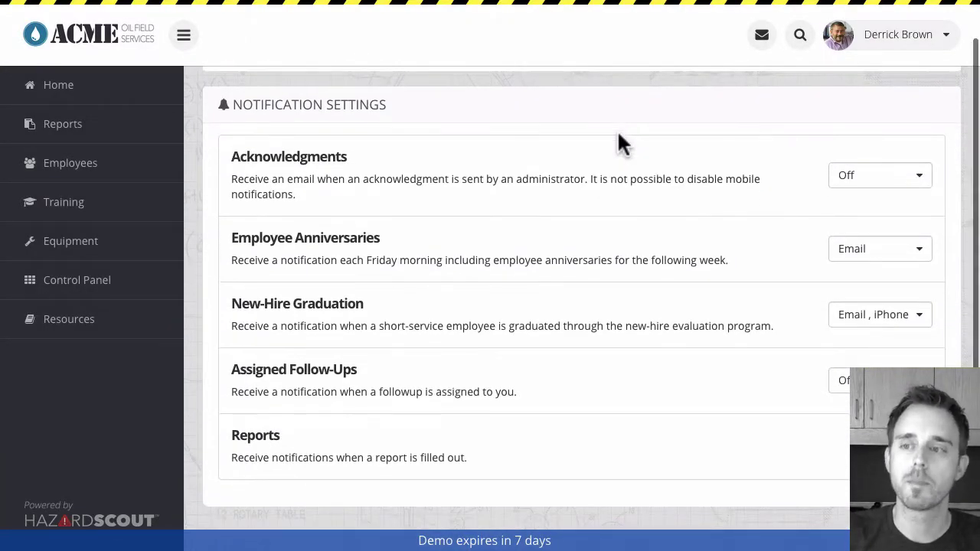
{"action": "scroll", "coordinate": [628, 146], "scroll_direction": "down", "scroll_amount": 2}
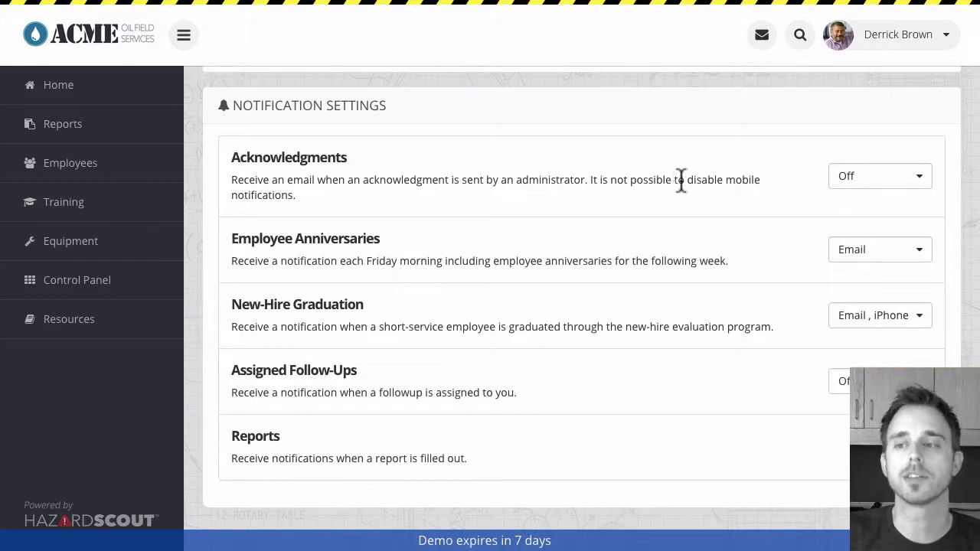
Review the delivery options for the Acknowledgments, Employee Anniversaries and New-Hire Graduation notifications.
{"action": "left_click", "coordinate": [873, 182]}
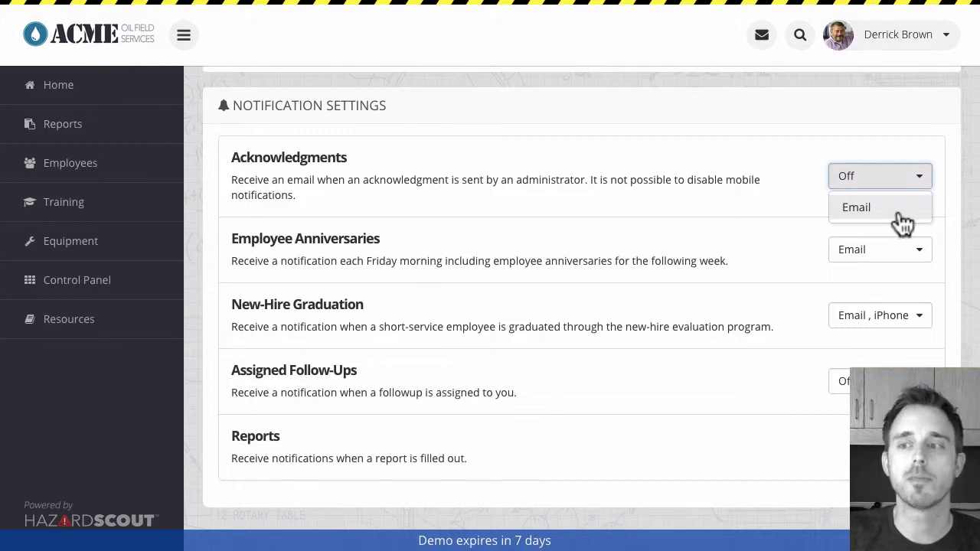
{"action": "left_click", "coordinate": [749, 150]}
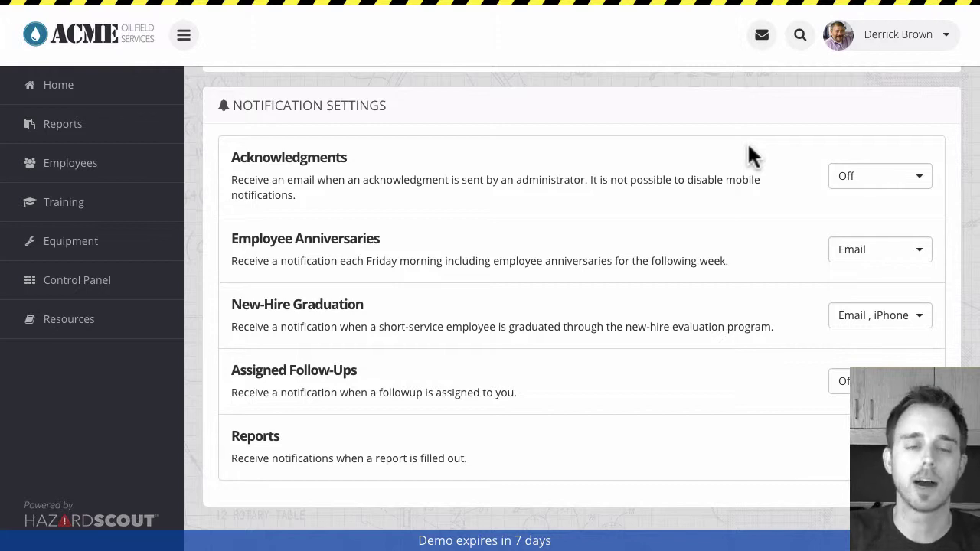
{"action": "scroll", "coordinate": [749, 156], "scroll_direction": "down", "scroll_amount": 1}
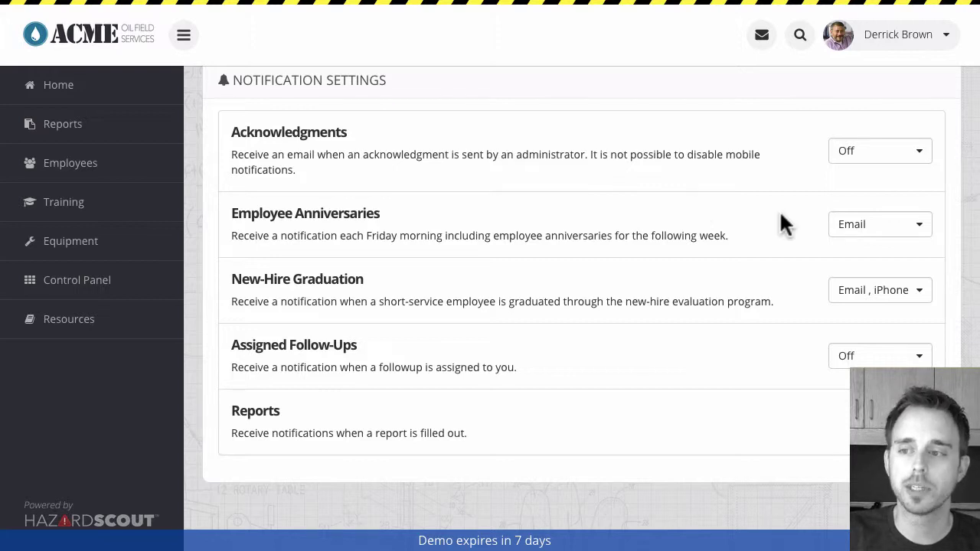
{"action": "left_click", "coordinate": [889, 233]}
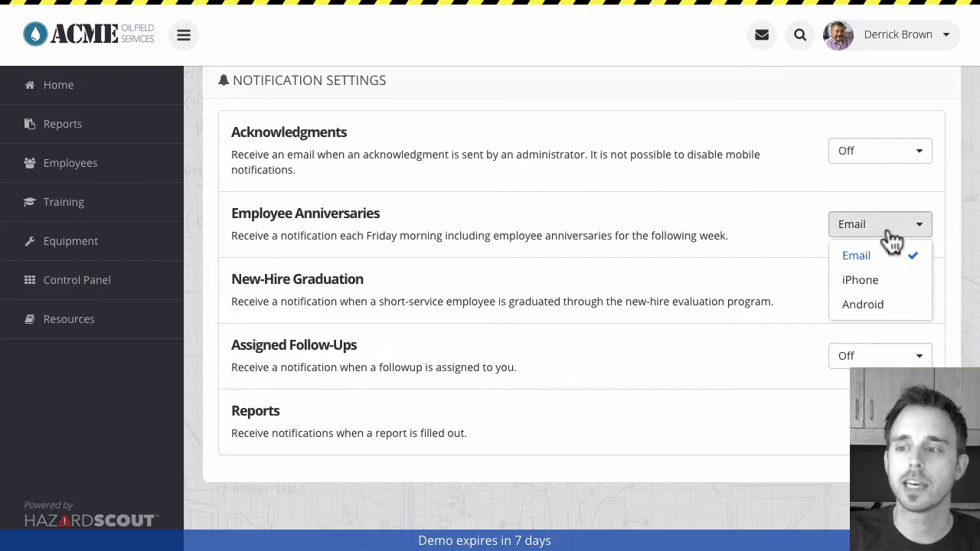
{"action": "left_click", "coordinate": [766, 218]}
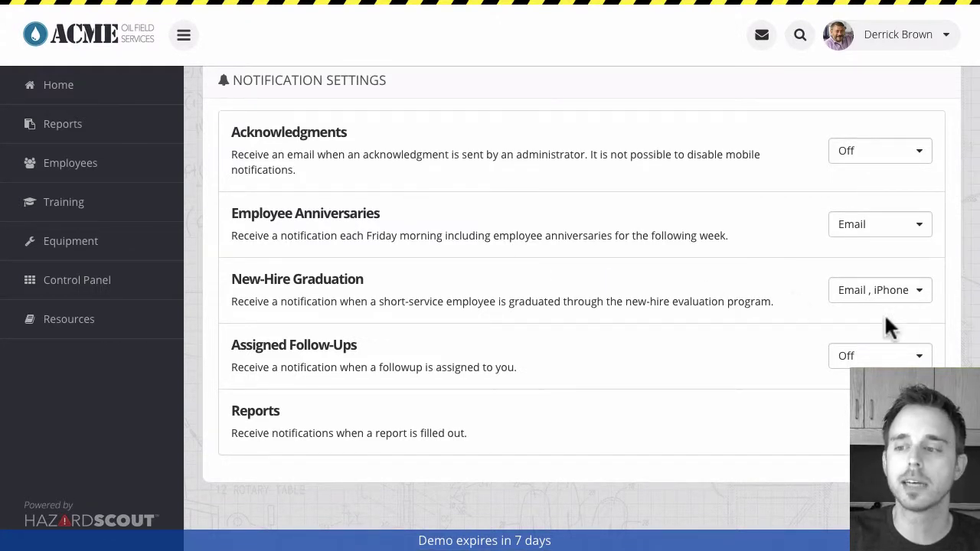
{"action": "left_click", "coordinate": [870, 291]}
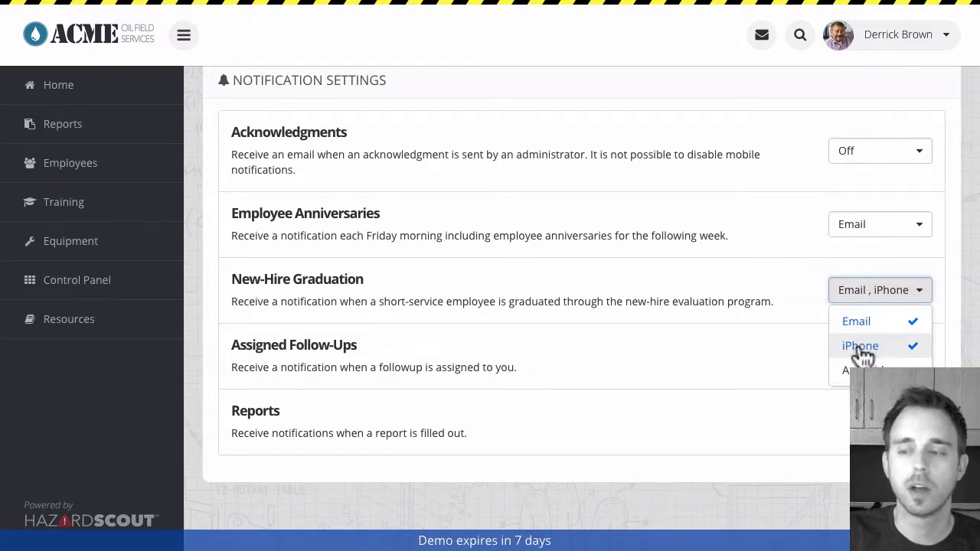
{"action": "left_click", "coordinate": [790, 260]}
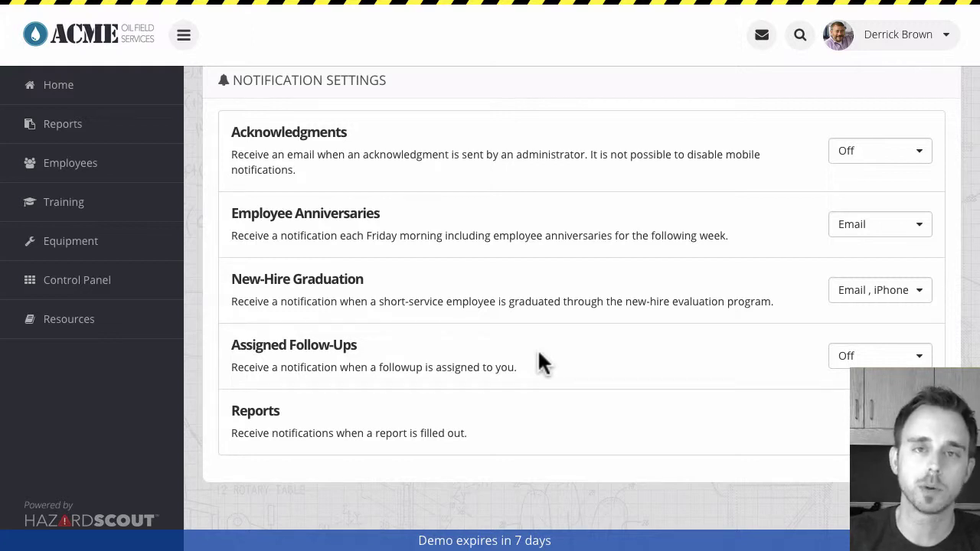
Set the Assigned Follow-Ups notification to be delivered via iPhone.
{"action": "left_click", "coordinate": [871, 359]}
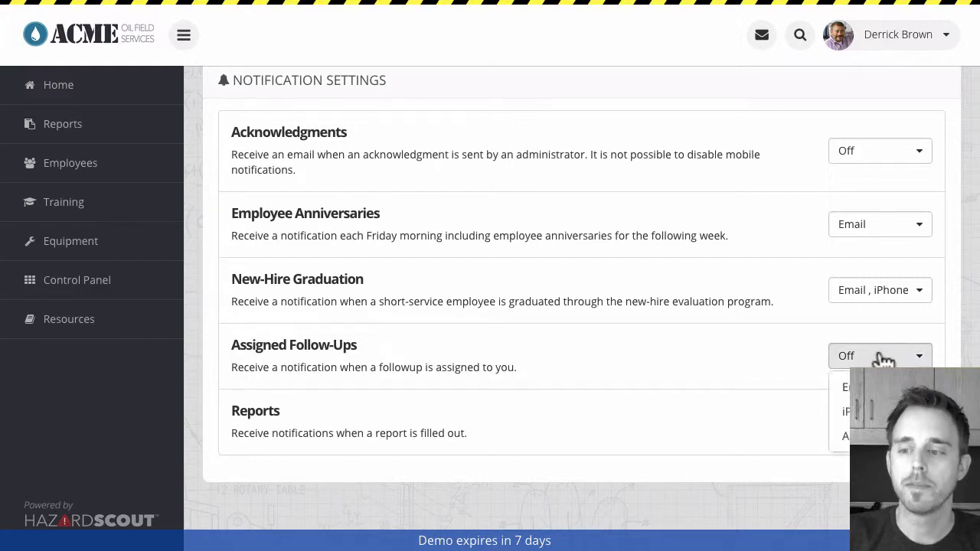
{"action": "left_click", "coordinate": [873, 411]}
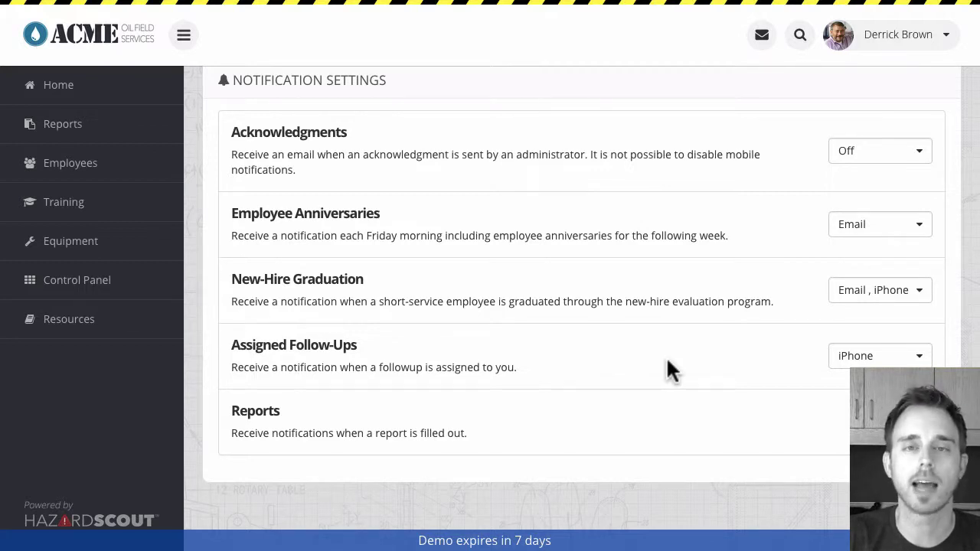
{"action": "scroll", "coordinate": [668, 361], "scroll_direction": "up", "scroll_amount": 2}
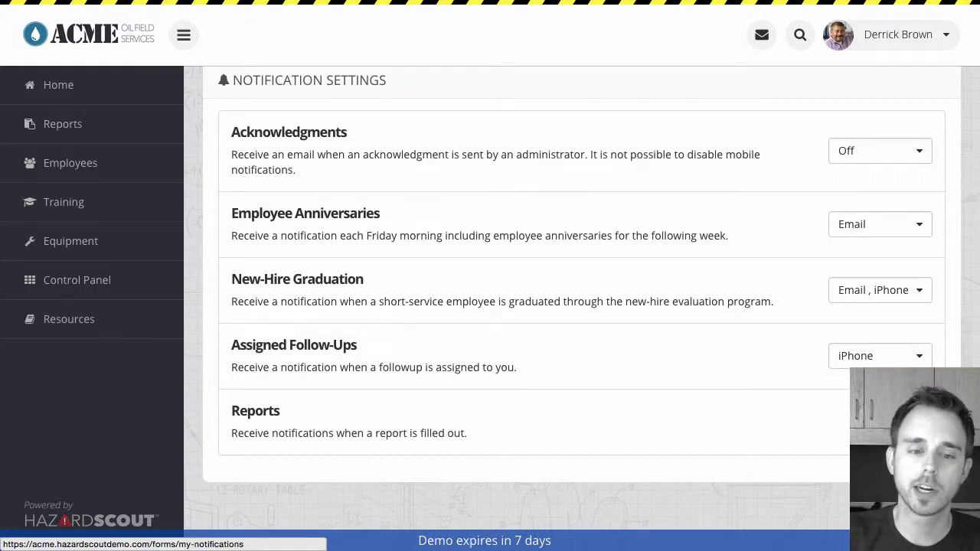
Open the report notification settings and review the rules for each report type.
{"action": "left_click", "coordinate": [881, 422]}
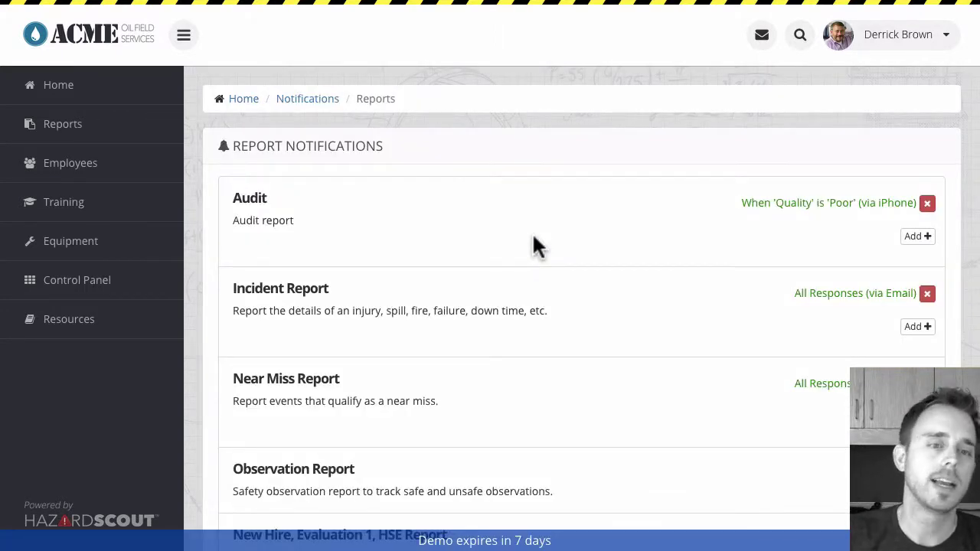
{"action": "scroll", "coordinate": [532, 232], "scroll_direction": "down", "scroll_amount": 2}
{"action": "scroll", "coordinate": [532, 232], "scroll_direction": "up", "scroll_amount": 2}
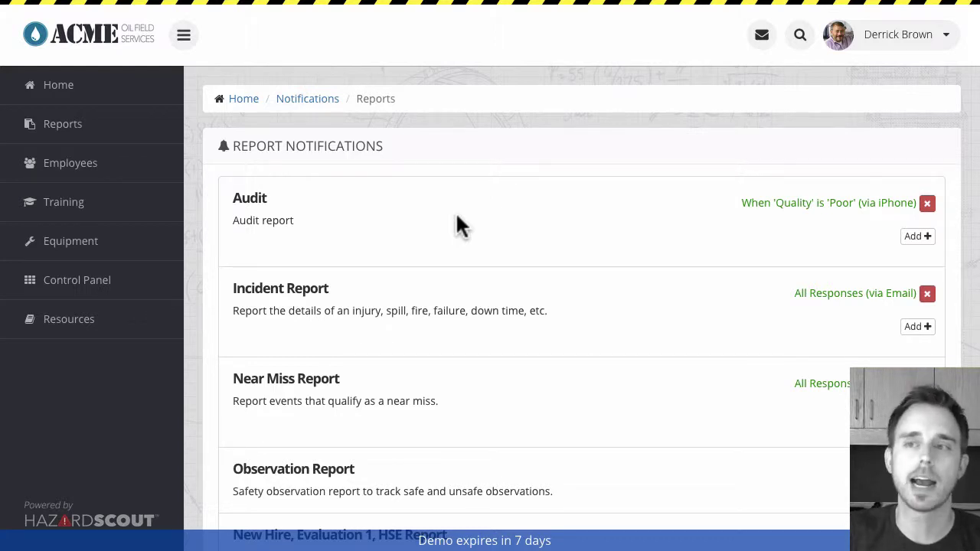
Search for the Pump Manager by the employee's first name and open the second suggested employee's profile.
{"action": "left_click", "coordinate": [800, 36]}
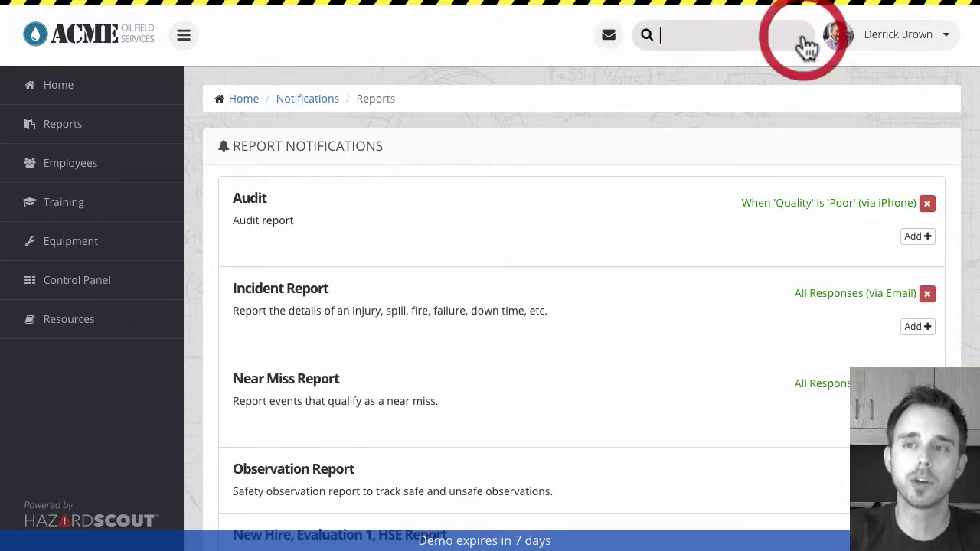
{"action": "type", "text": "mark"}
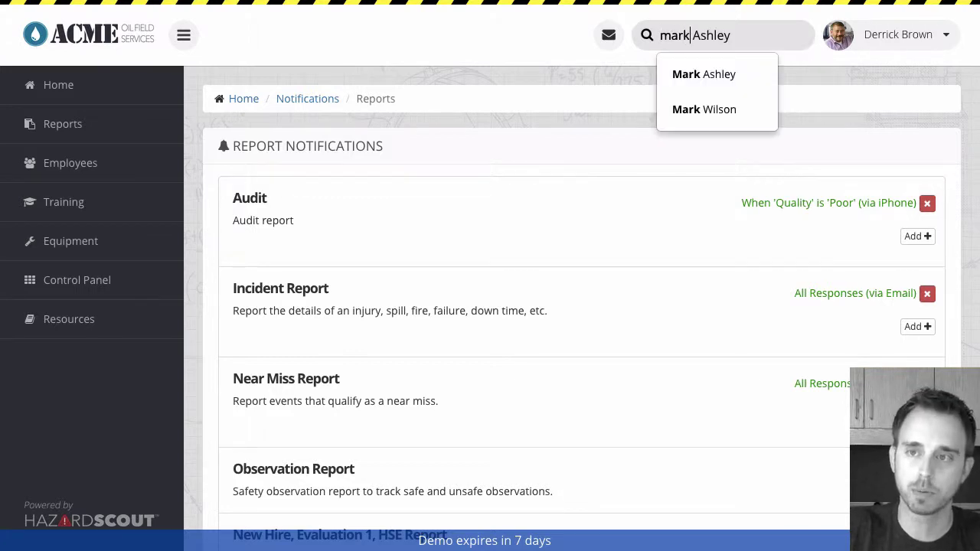
{"action": "key", "text": "Down"}
{"action": "key", "text": "Down"}
{"action": "key", "text": "Return"}
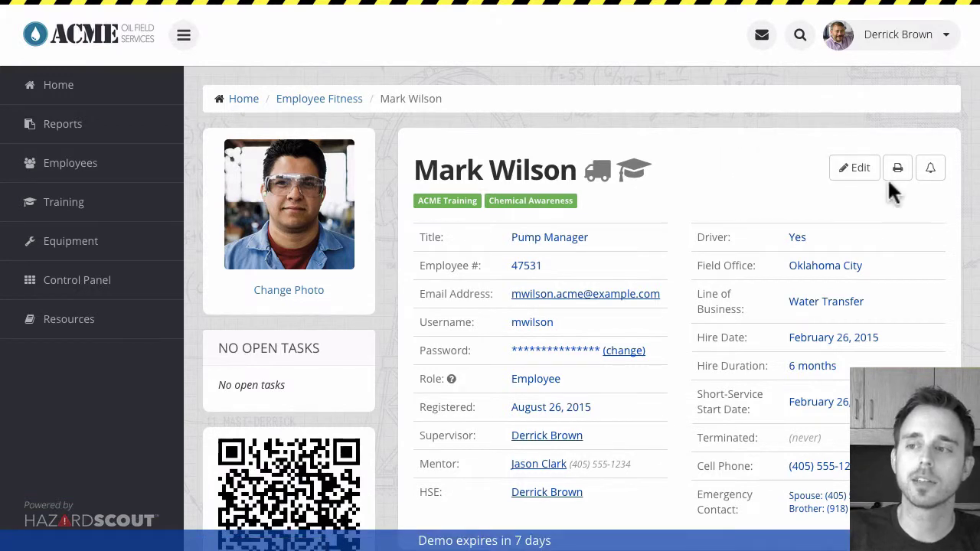
View the notification settings of this employee, and return to the home page.
{"action": "left_click", "coordinate": [935, 181]}
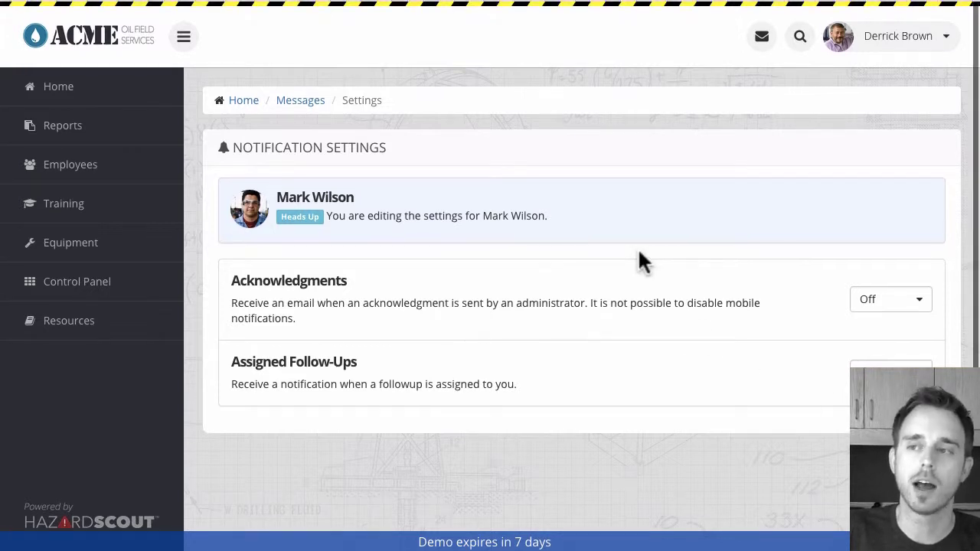
{"action": "left_click", "coordinate": [239, 98]}
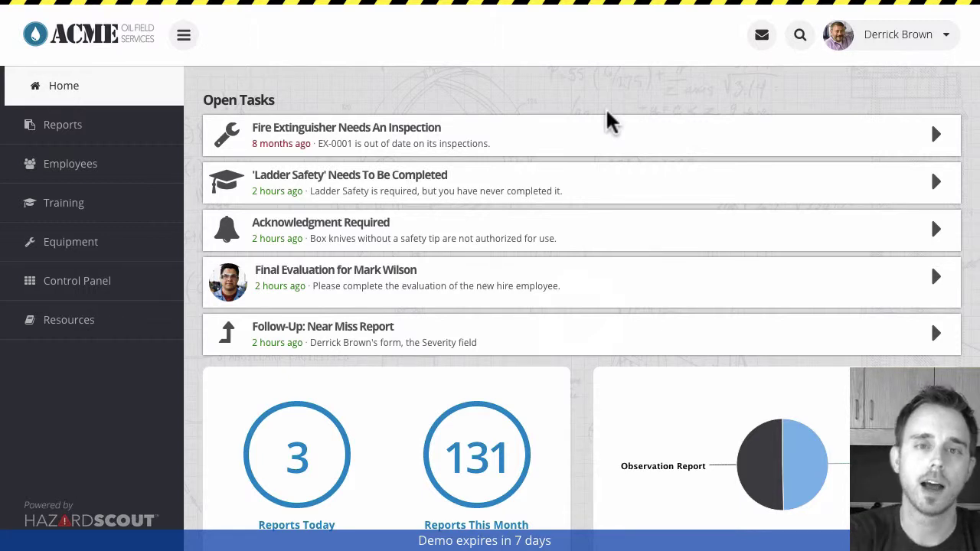
{"action": "mouse_move", "coordinate": [656, 3]}
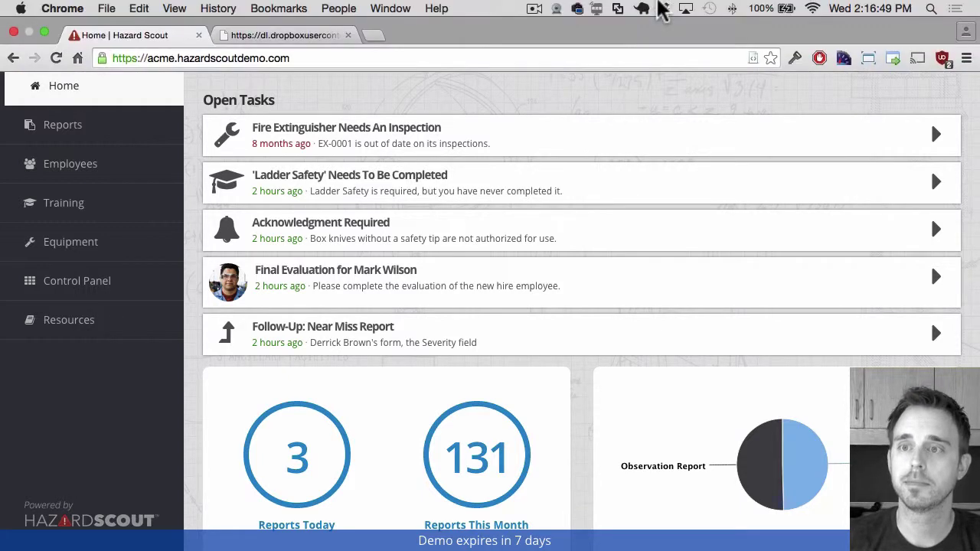